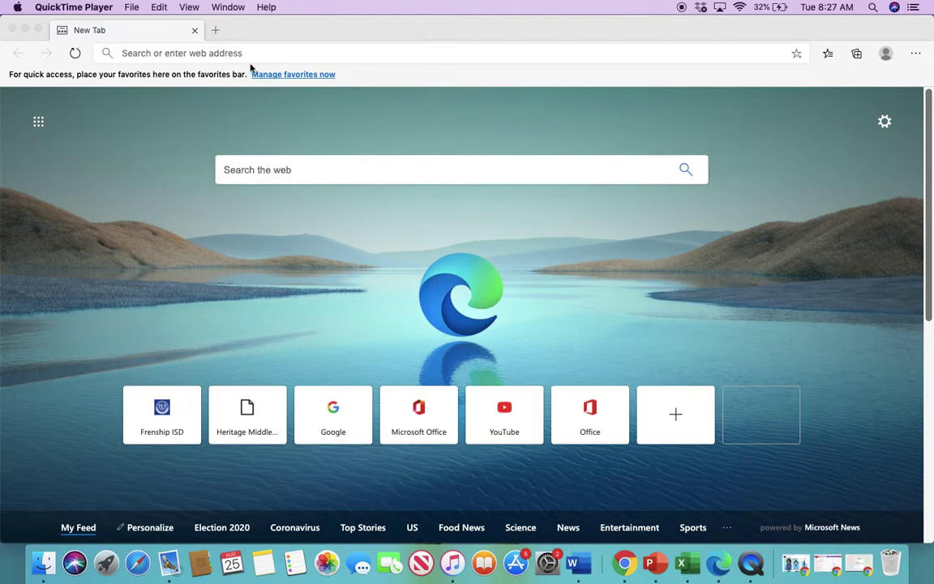
# Bring the Microsoft Edge window forward on its new tab page.
pyautogui.click(201, 56)
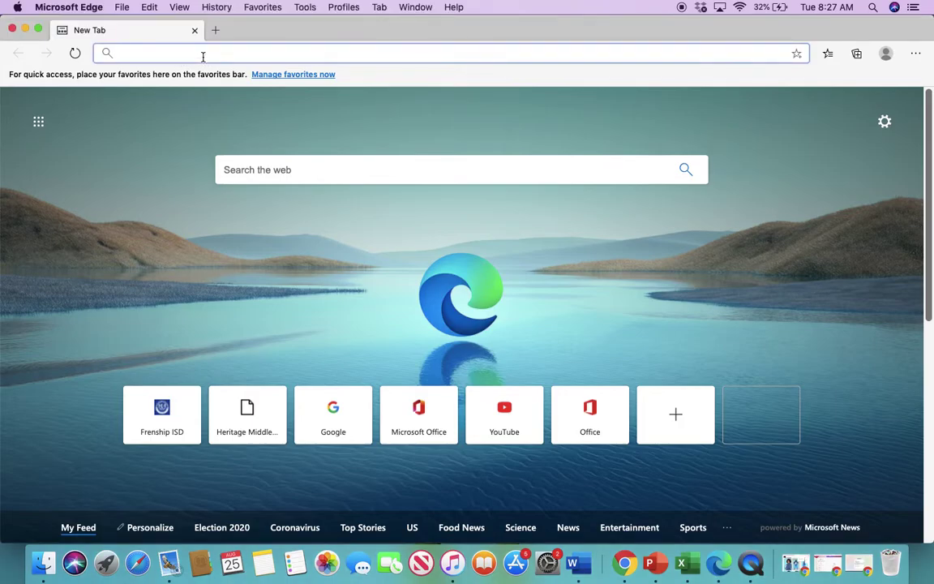
# Go to office.com and start signing in with the remembered account.
pyautogui.write('office.com')
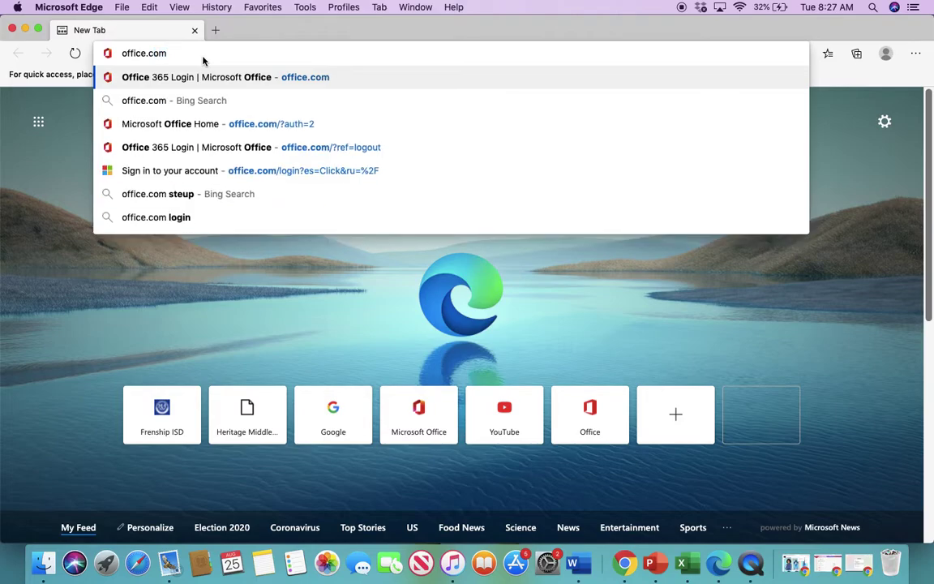
pyautogui.press('Return')
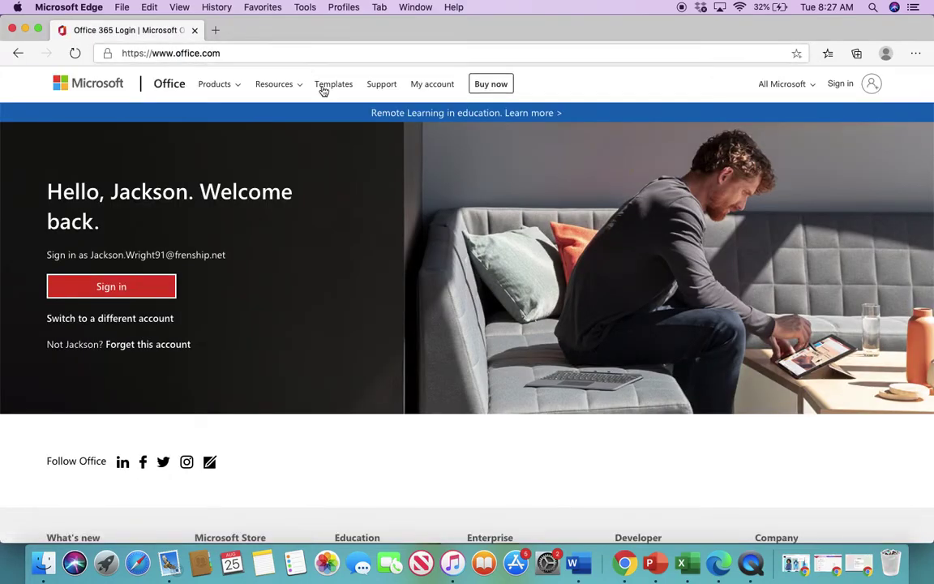
pyautogui.click(114, 293)
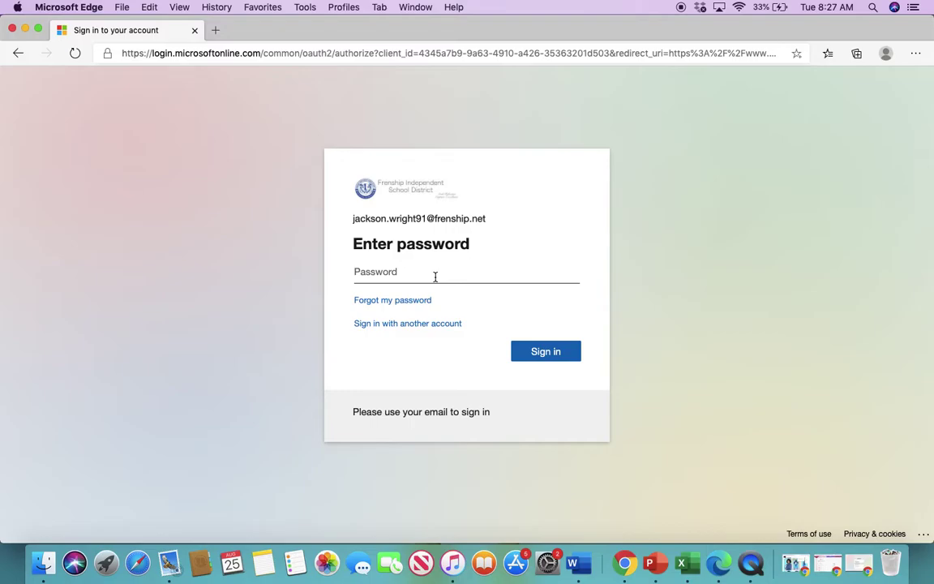
# Enter the account password, submit it, and answer the Stay signed in? prompt.
pyautogui.write('••')
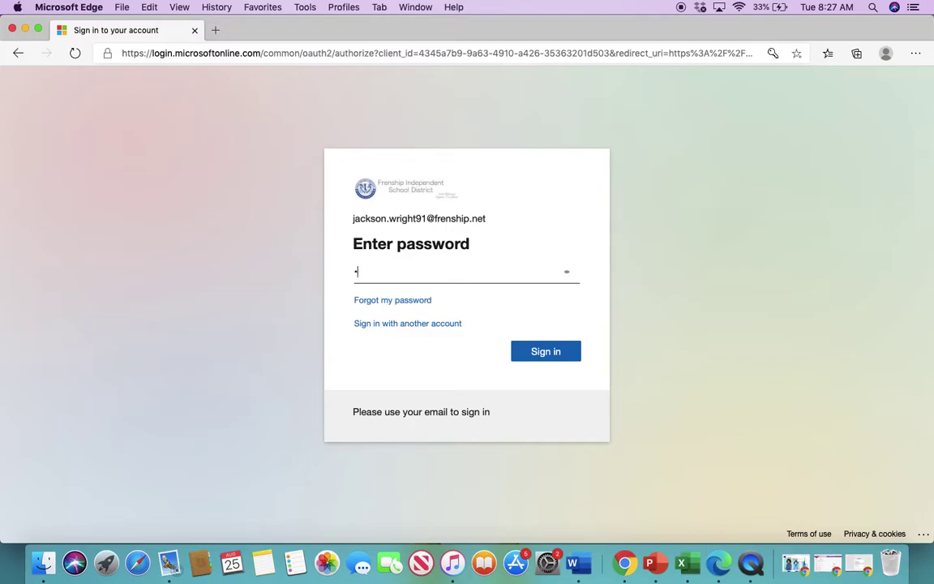
pyautogui.write('••••••')
pyautogui.click(539, 351)
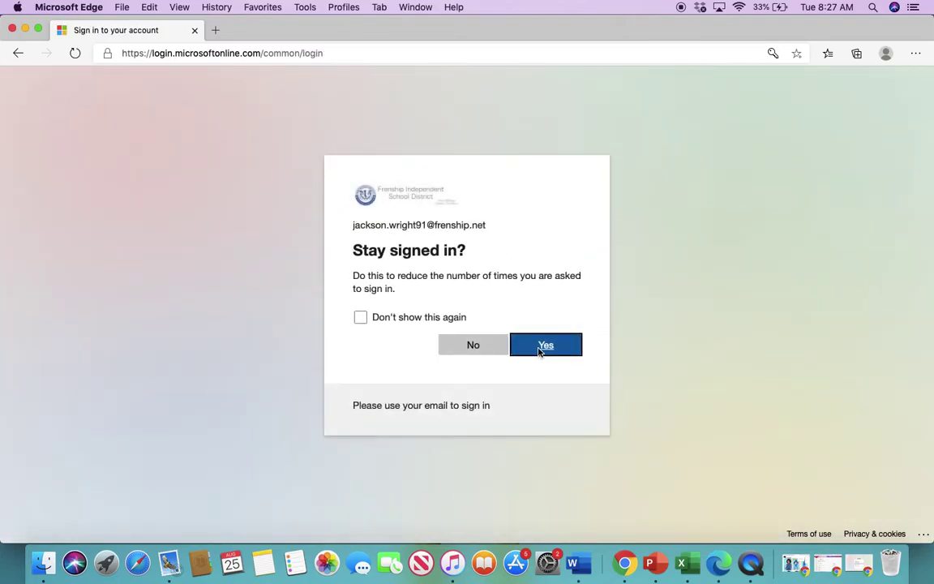
pyautogui.click(463, 344)
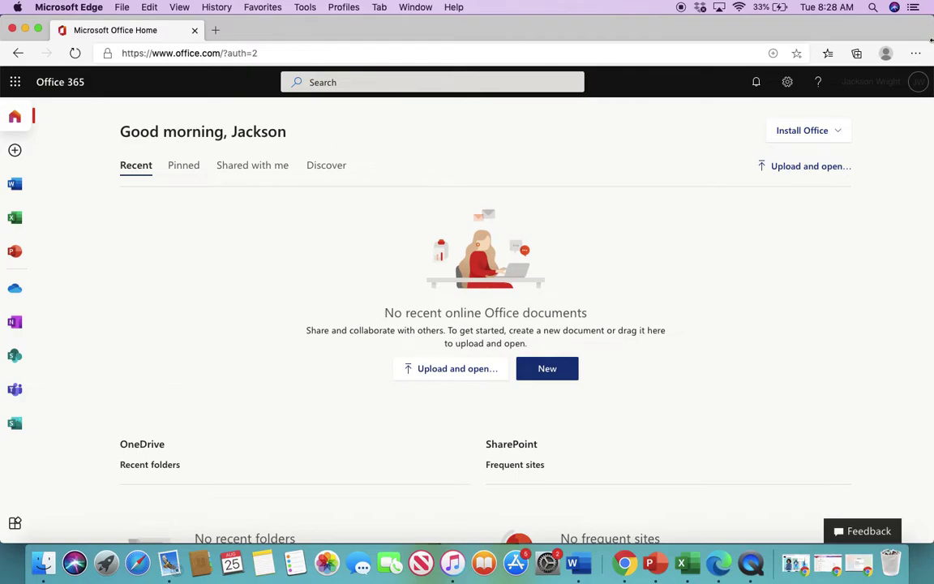
# Look over the Install Office options, then launch OneDrive in a new tab.
pyautogui.click(845, 130)
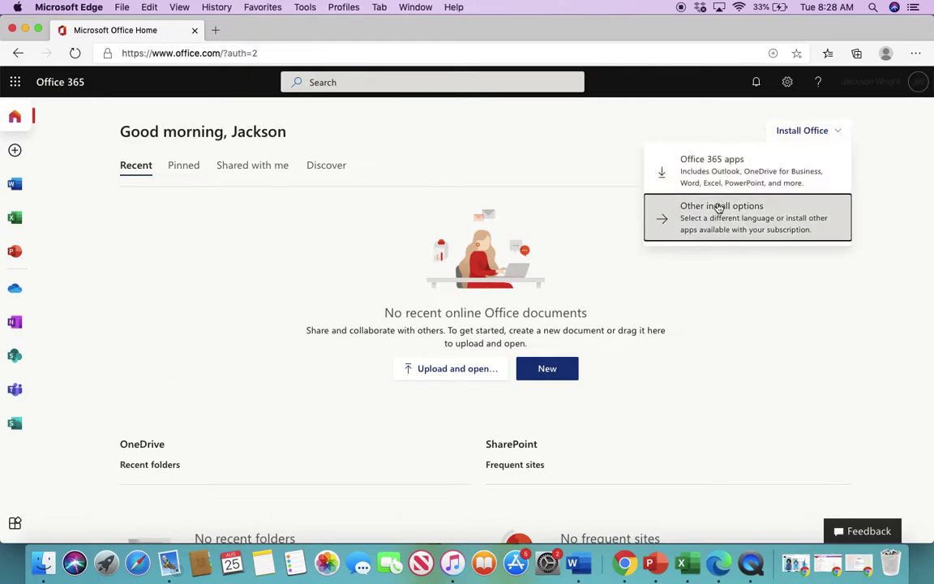
pyautogui.click(542, 178)
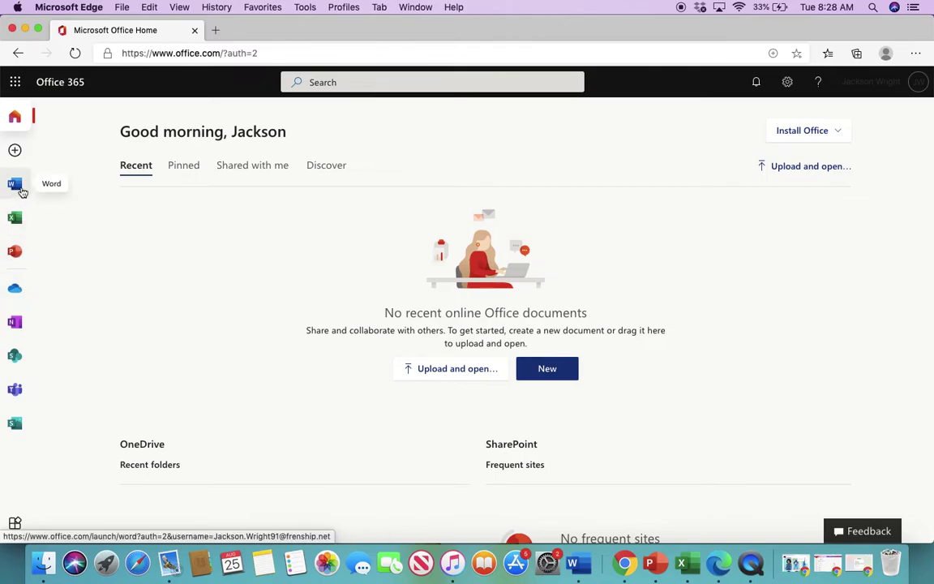
pyautogui.click(17, 290)
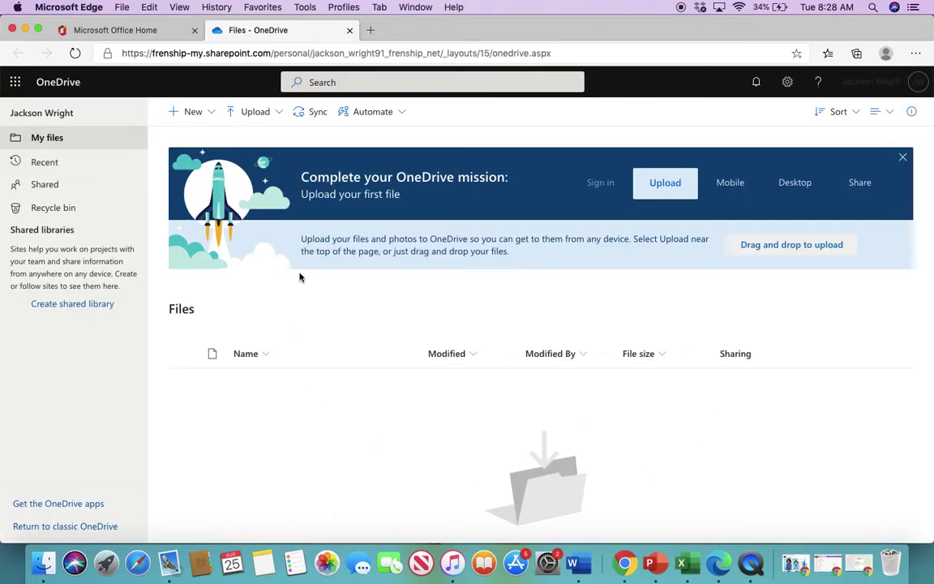
# Create a new folder named RLA in OneDrive's My files.
pyautogui.click(217, 120)
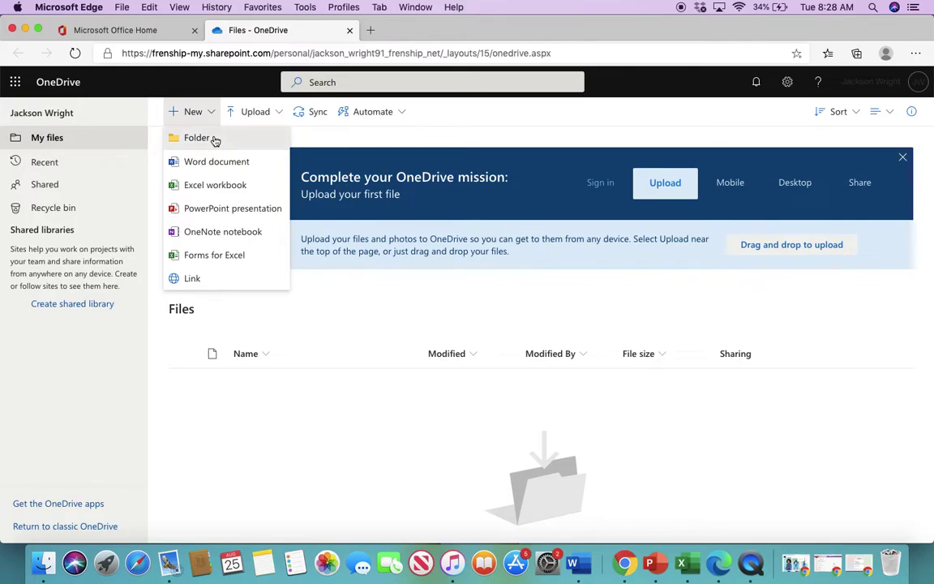
pyautogui.click(214, 140)
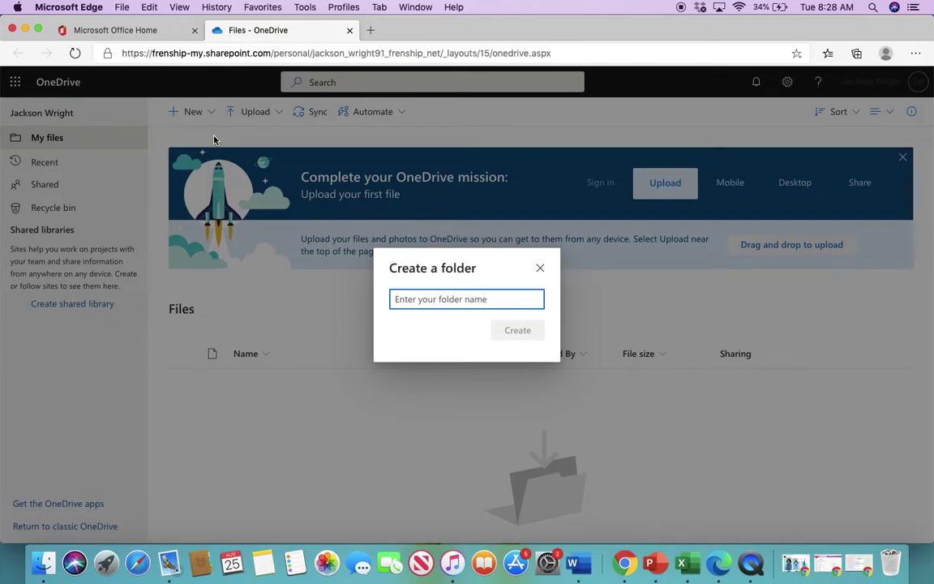
pyautogui.write('RLA')
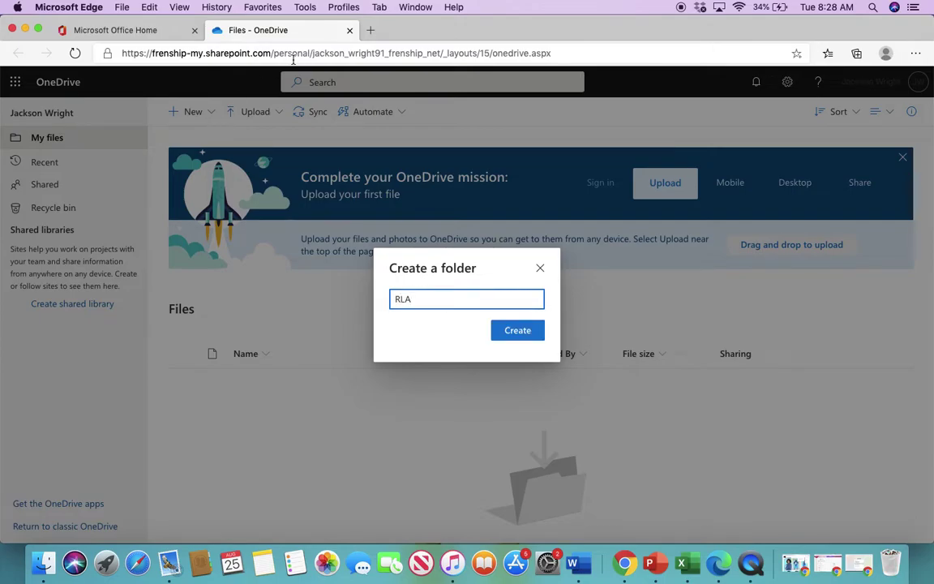
pyautogui.click(516, 336)
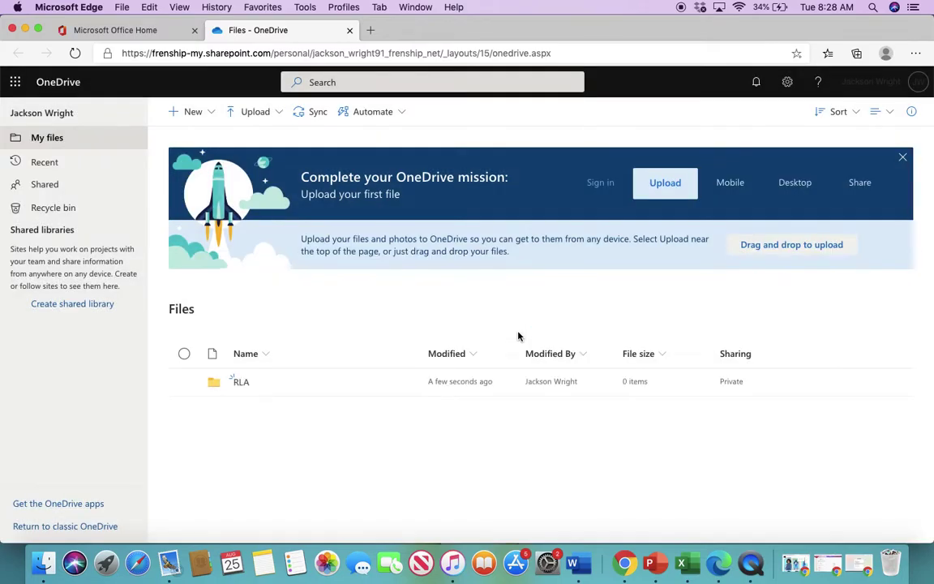
pyautogui.click(207, 113)
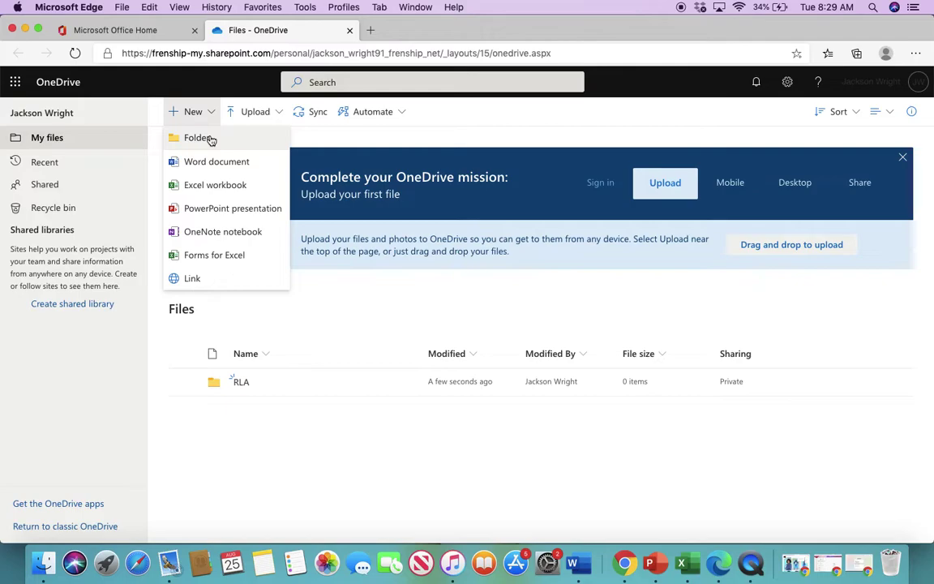
pyautogui.click(339, 141)
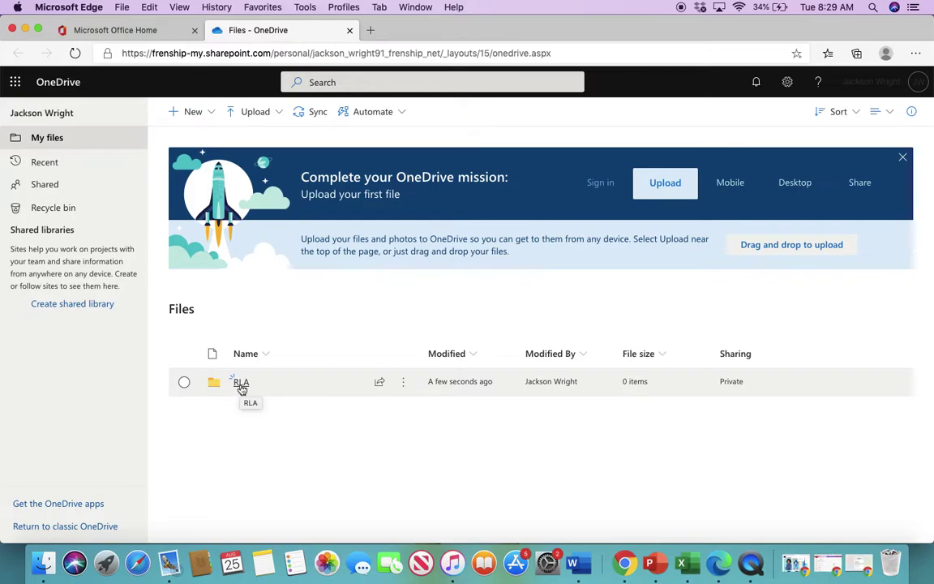
# Inside the RLA folder, create a new blank Word document.
pyautogui.click(241, 383)
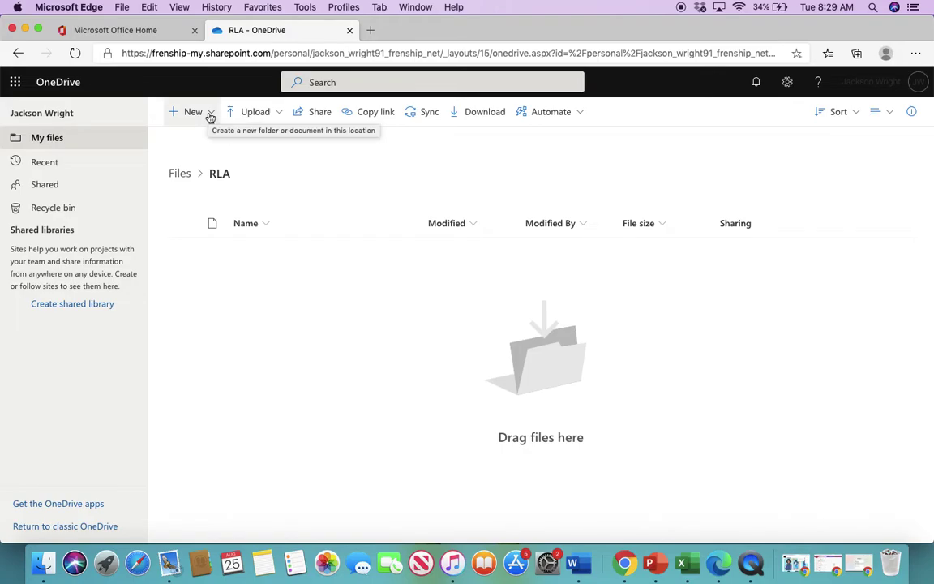
pyautogui.click(210, 117)
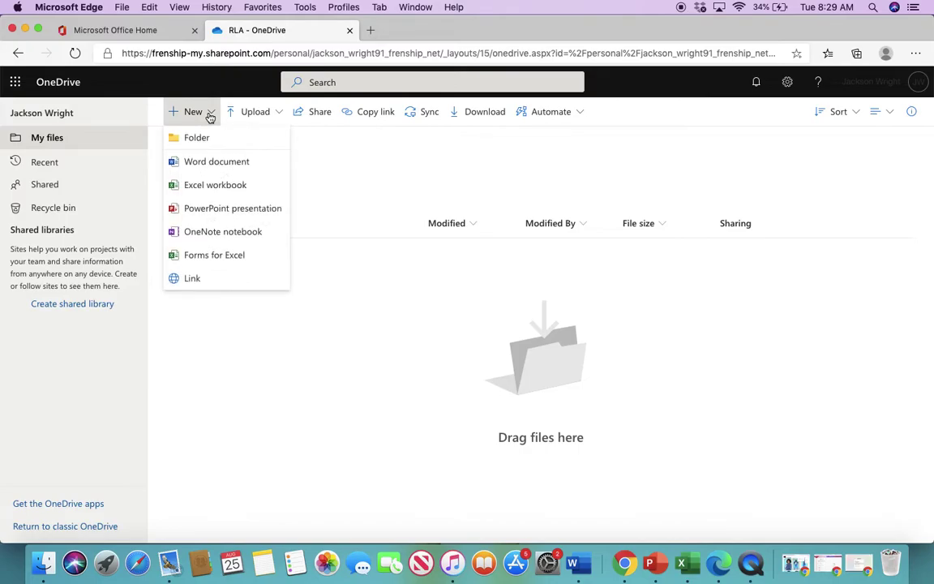
pyautogui.click(208, 166)
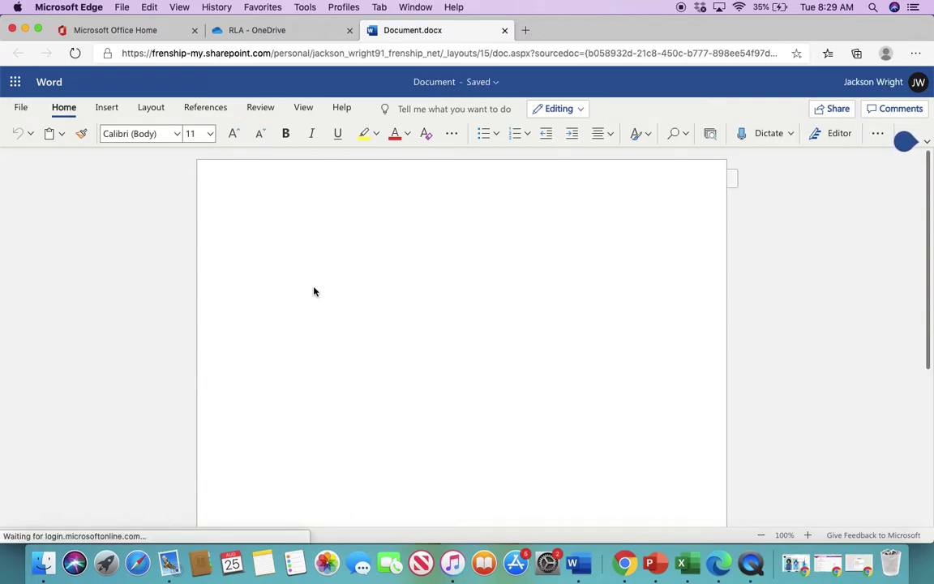
# Set the font size to 12 and type 'My favorite thing about middle school so far has been'.
pyautogui.click(928, 143)
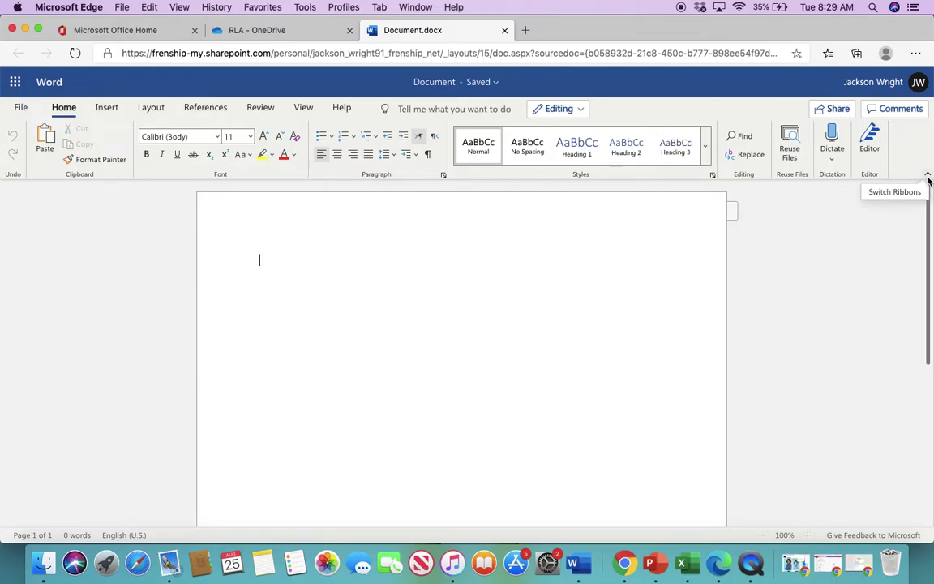
pyautogui.click(928, 179)
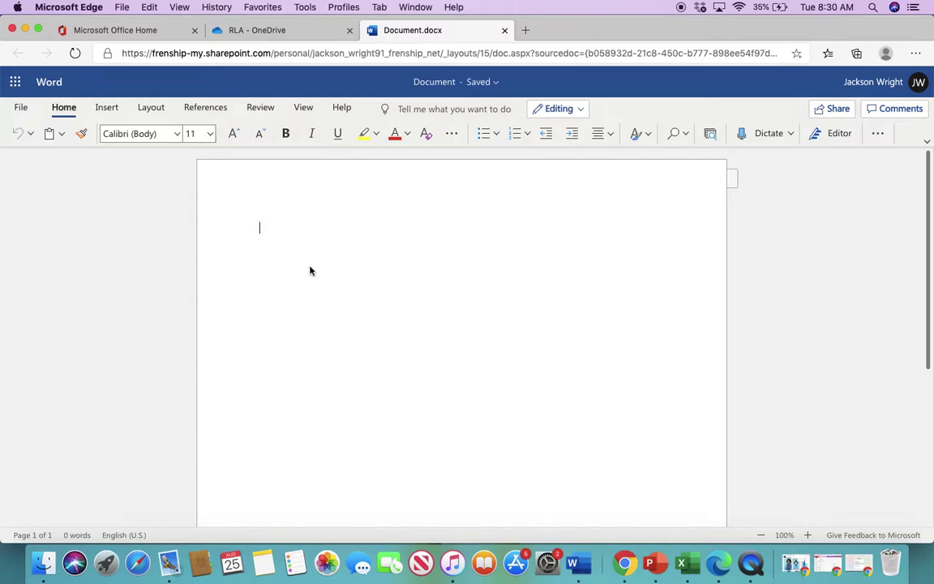
pyautogui.click(209, 135)
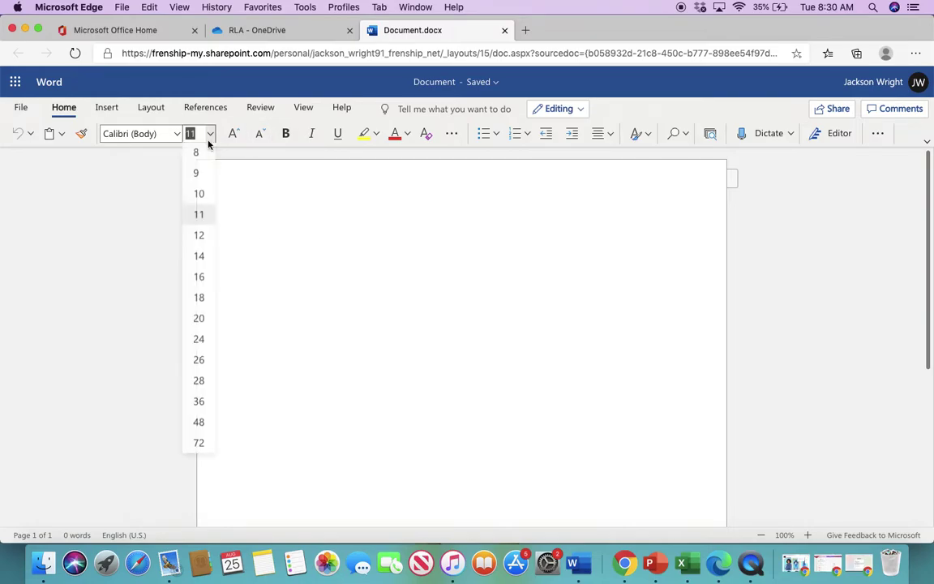
pyautogui.click(202, 240)
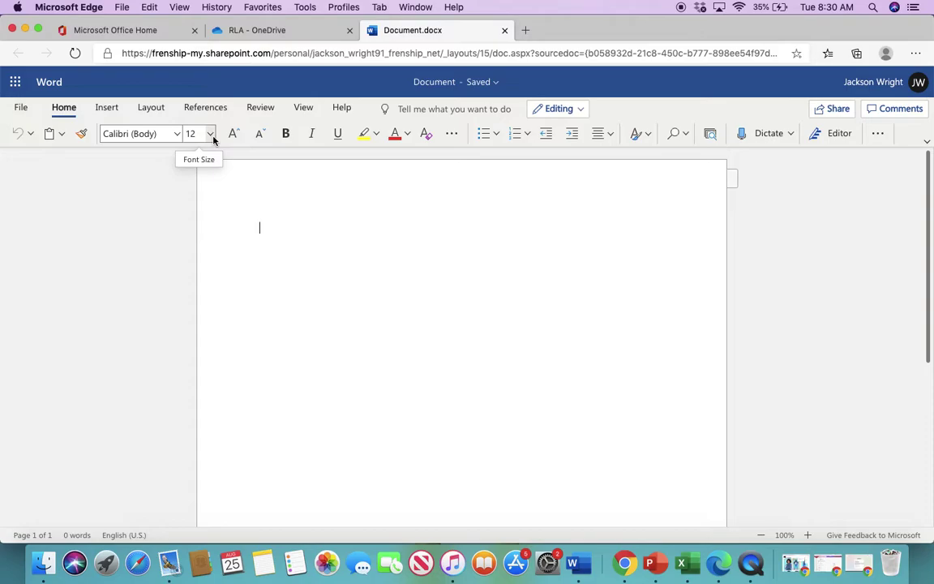
pyautogui.write('M')
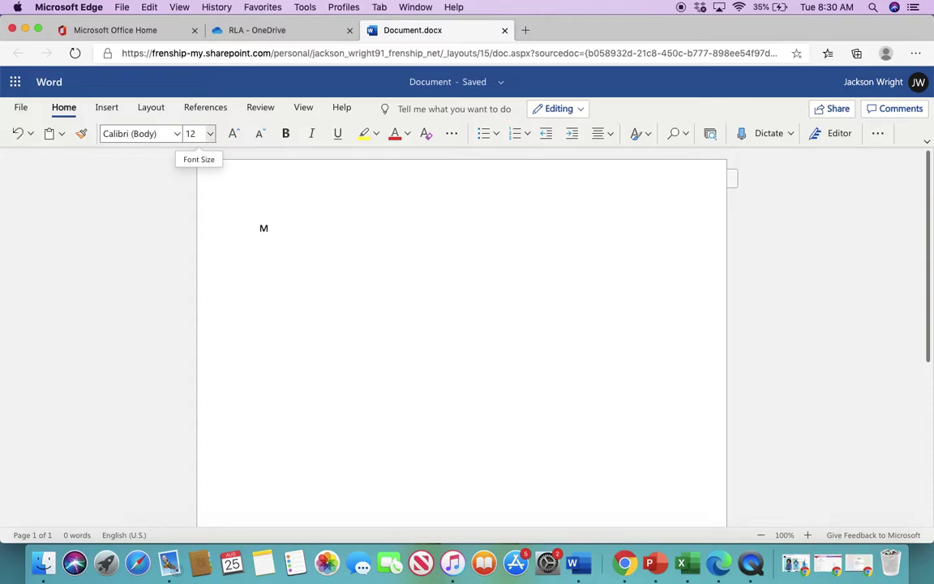
pyautogui.write('y favorite thi')
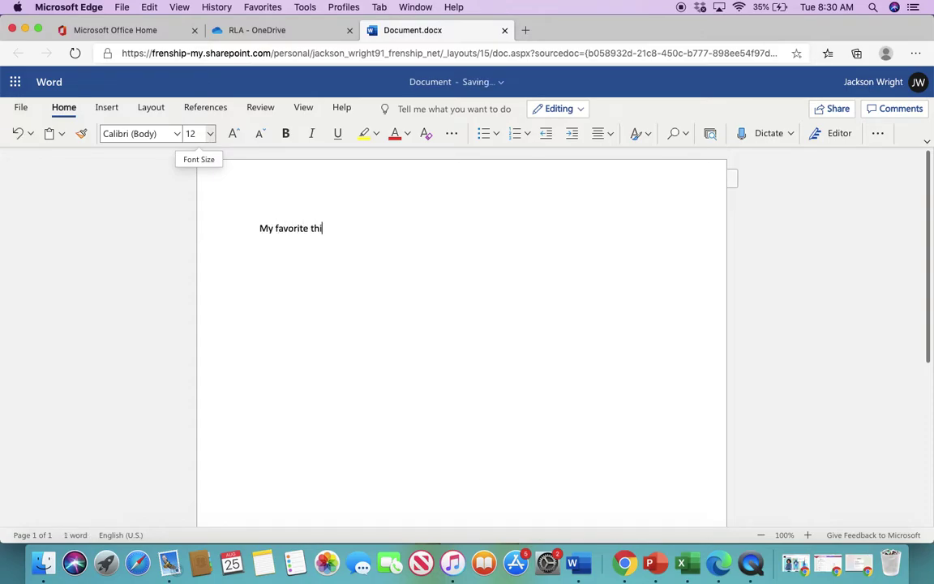
pyautogui.write('ng about middle school so far has been')
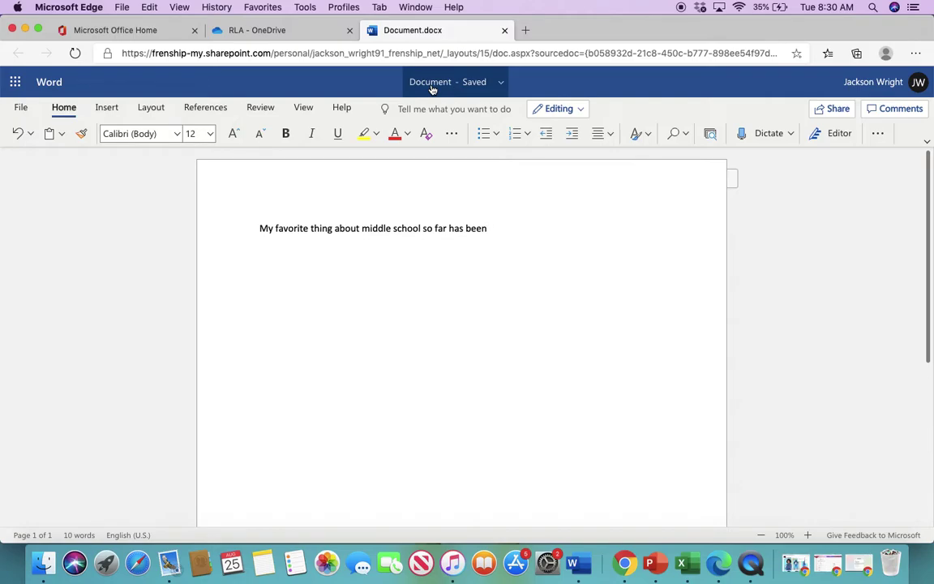
# Rename the document to the student's full name followed by TESTDoc.
pyautogui.click(432, 83)
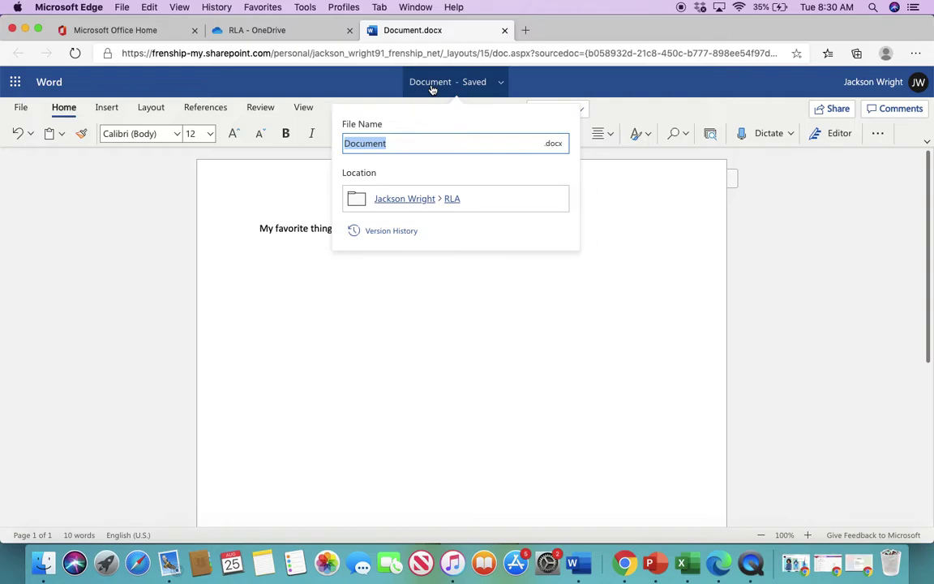
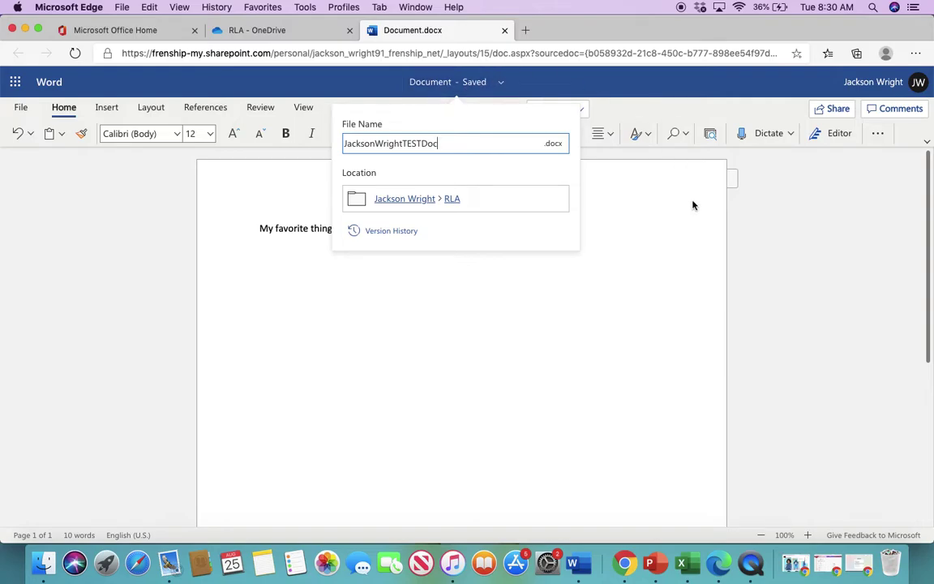
pyautogui.click(655, 196)
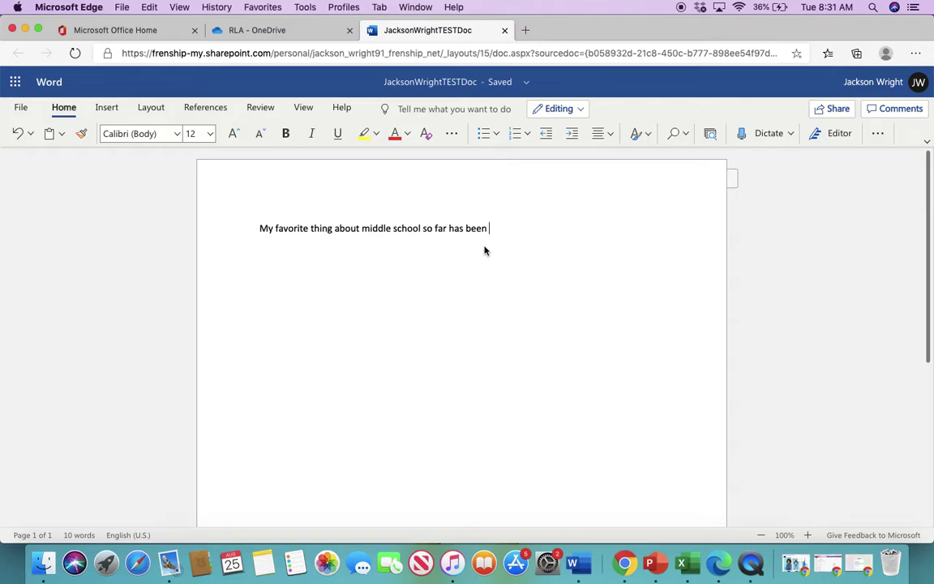
# Close the Word document and create a new PowerPoint presentation in the RLA folder.
pyautogui.click(503, 30)
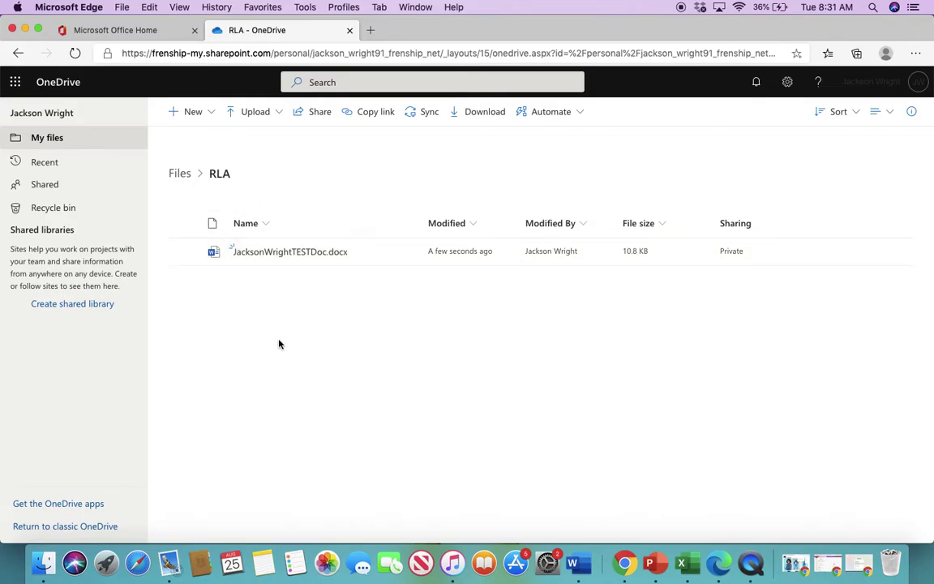
pyautogui.click(208, 114)
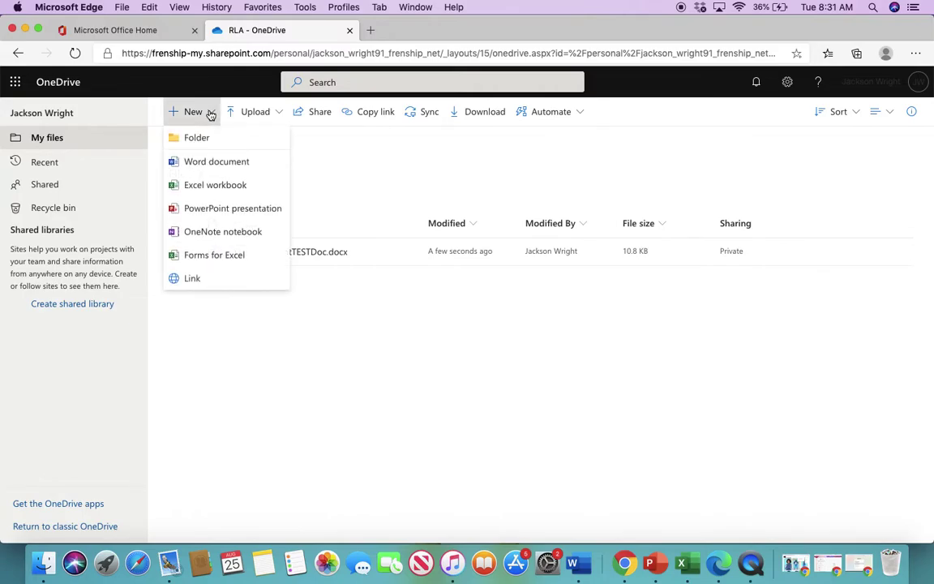
pyautogui.click(225, 209)
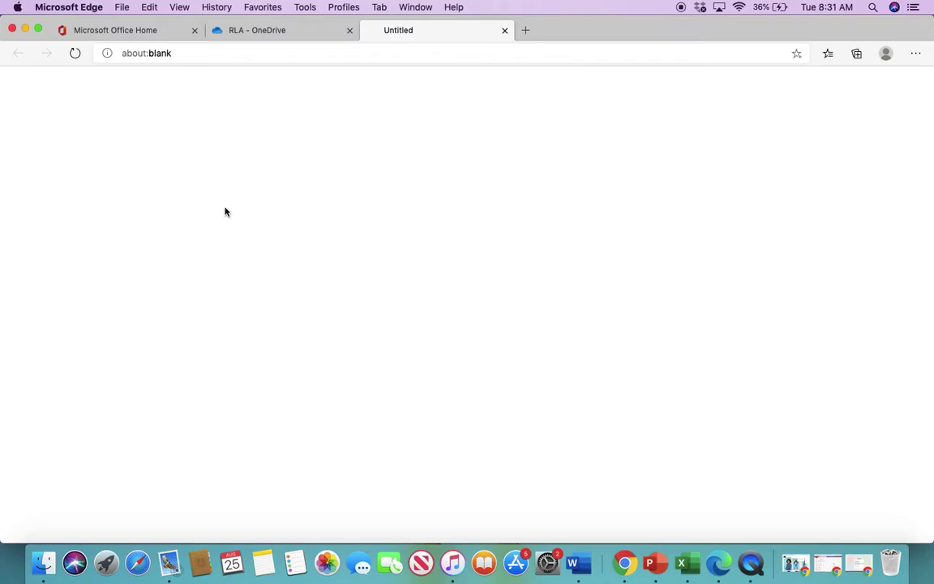